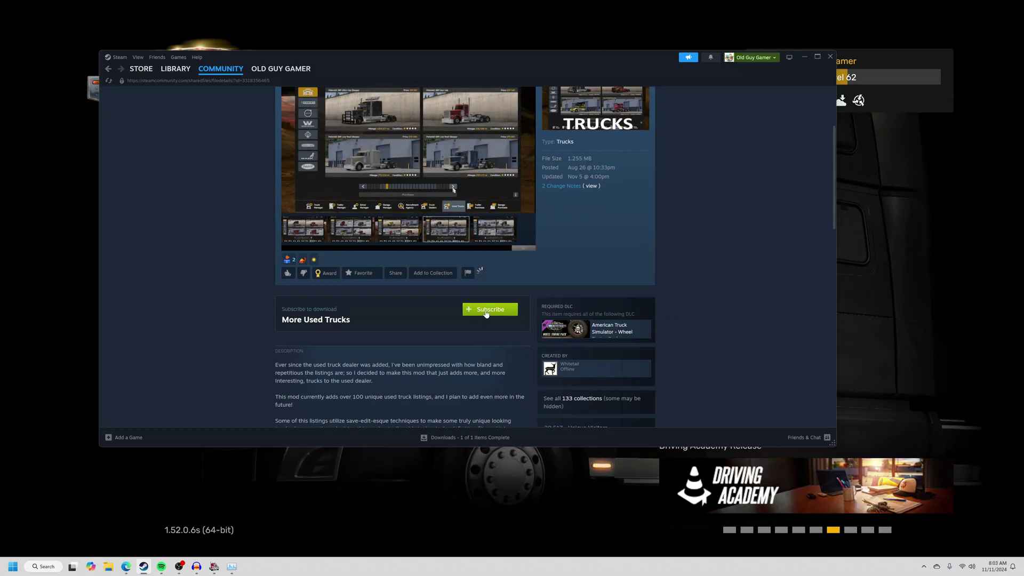
- Subscribe to More Used Trucks from its Steam Workshop page
{"action": "left_click", "coordinate": [486, 313]}
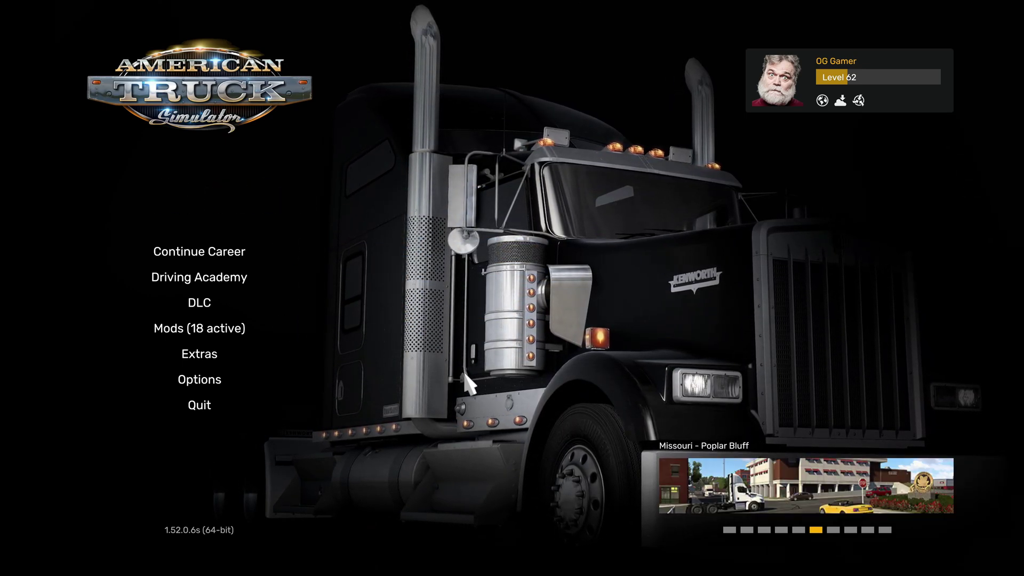
- Bring the Steam library up over the running game, reposition its window, and scroll the games list
{"action": "key", "text": "alt+Tab"}
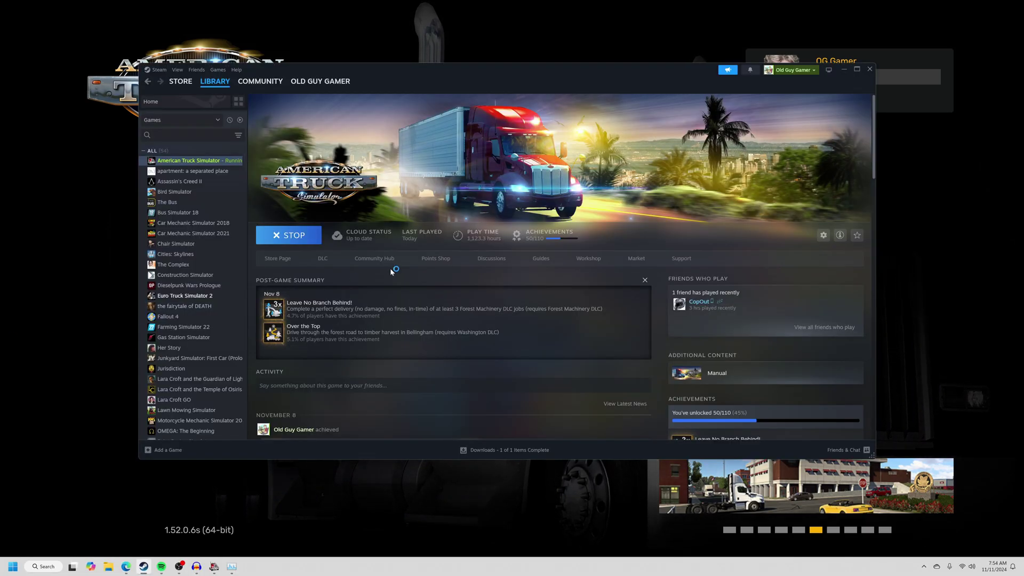
{"action": "left_click_drag", "start_coordinate": [528, 69], "coordinate": [455, 49]}
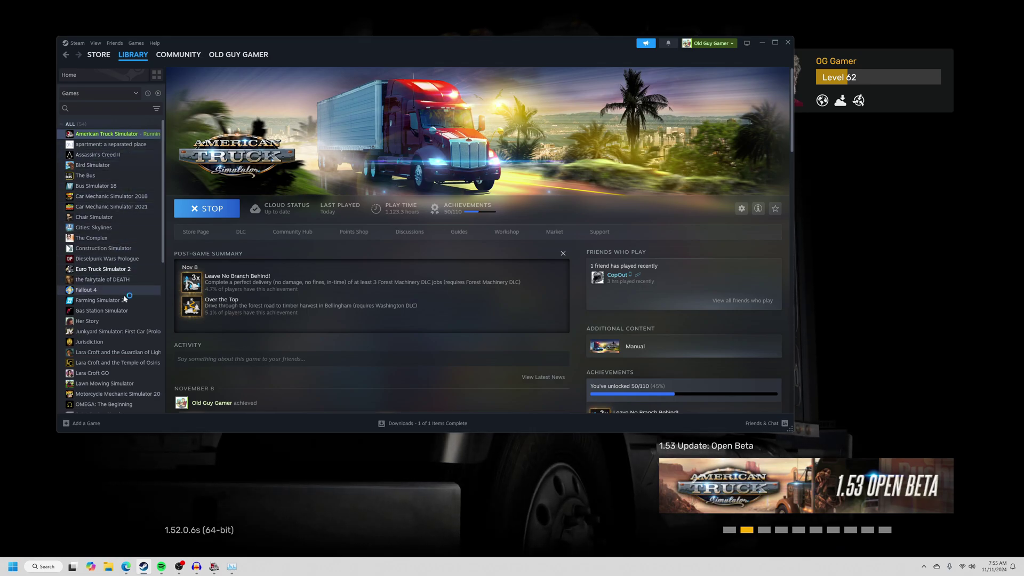
{"action": "left_click_drag", "start_coordinate": [163, 243], "coordinate": [157, 345]}
{"action": "scroll", "coordinate": [141, 219], "scroll_direction": "up", "scroll_amount": 5}
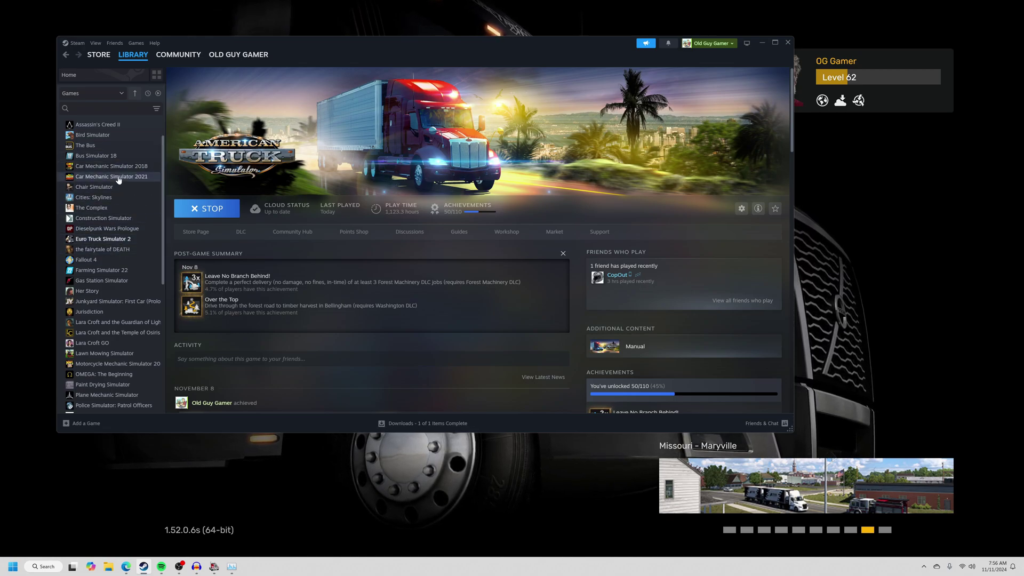
- Go to the Steam store front page and search the store for American Truck Simulator
{"action": "mouse_move", "coordinate": [138, 59]}
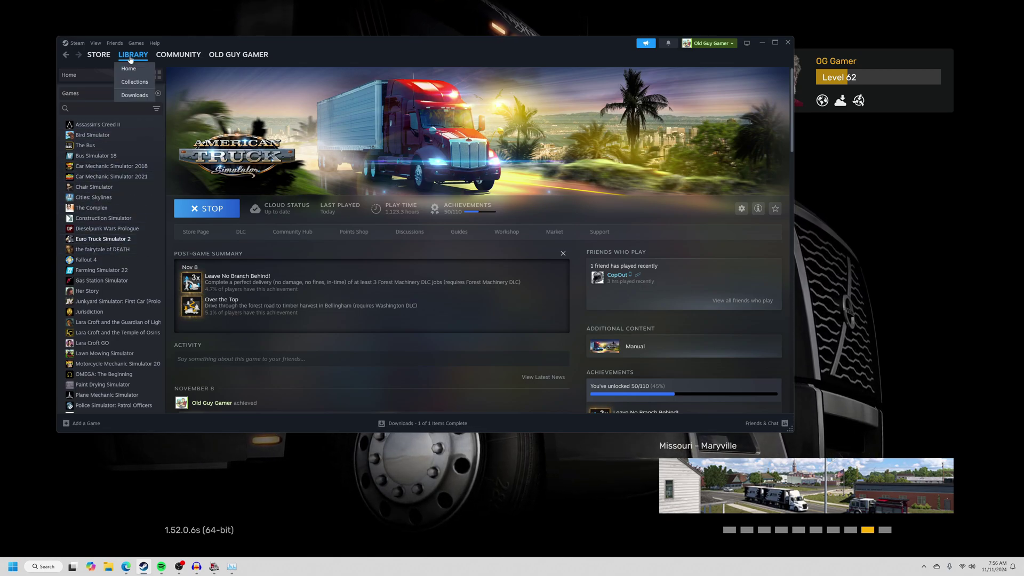
{"action": "left_click", "coordinate": [98, 54]}
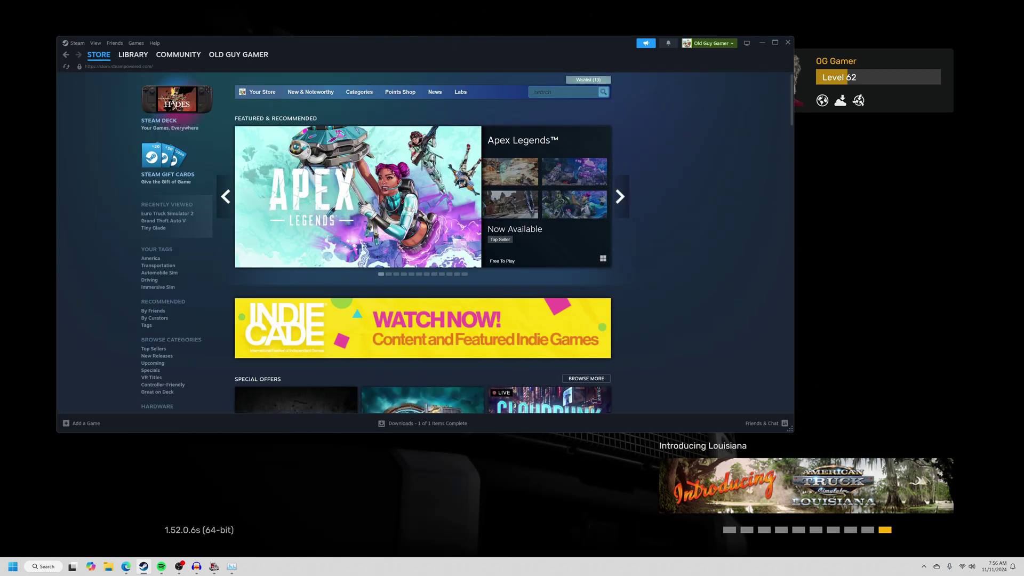
{"action": "left_click", "coordinate": [538, 92]}
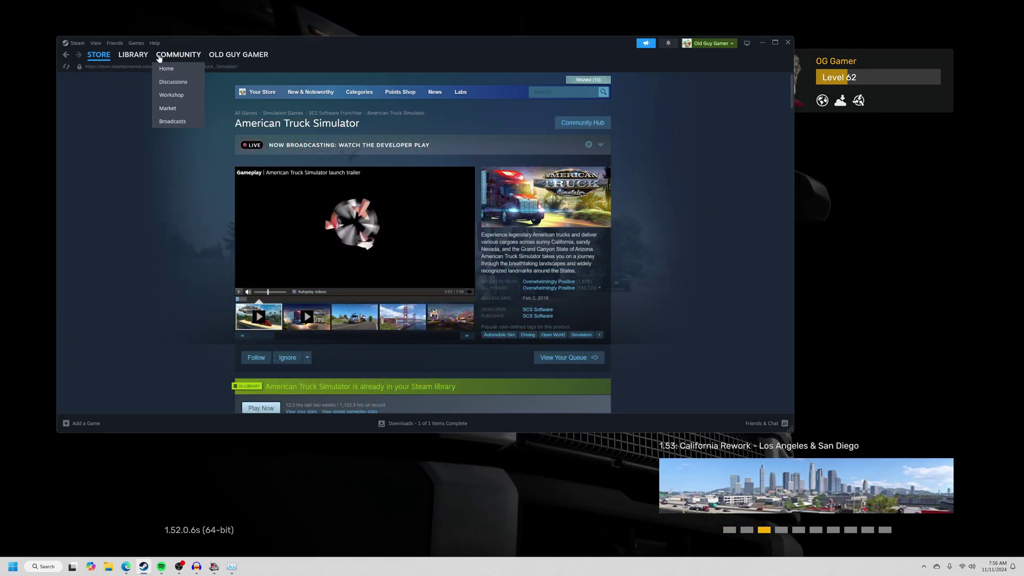
{"action": "scroll", "coordinate": [401, 250], "scroll_direction": "down", "scroll_amount": 5}
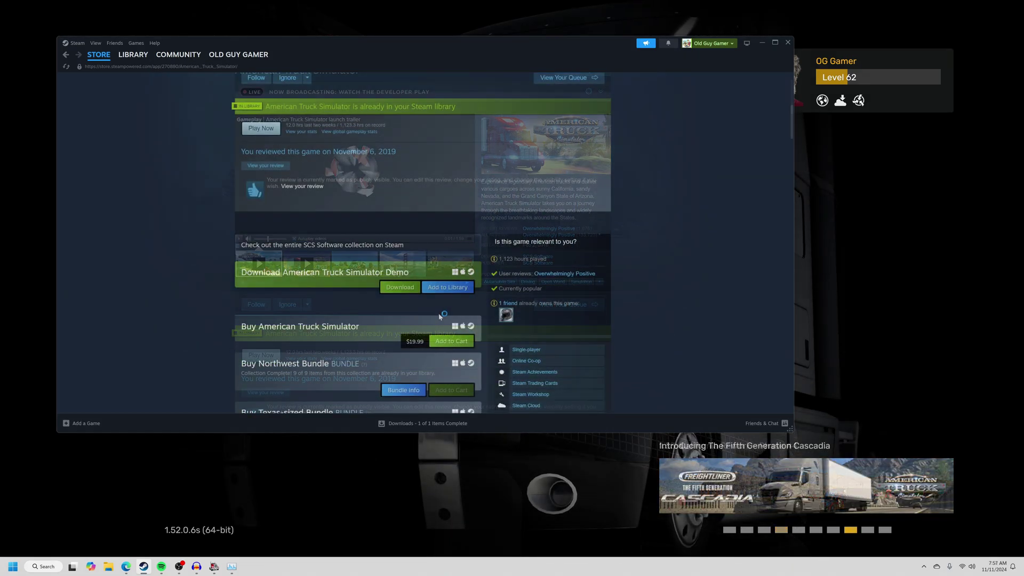
{"action": "scroll", "coordinate": [448, 306], "scroll_direction": "down", "scroll_amount": 4}
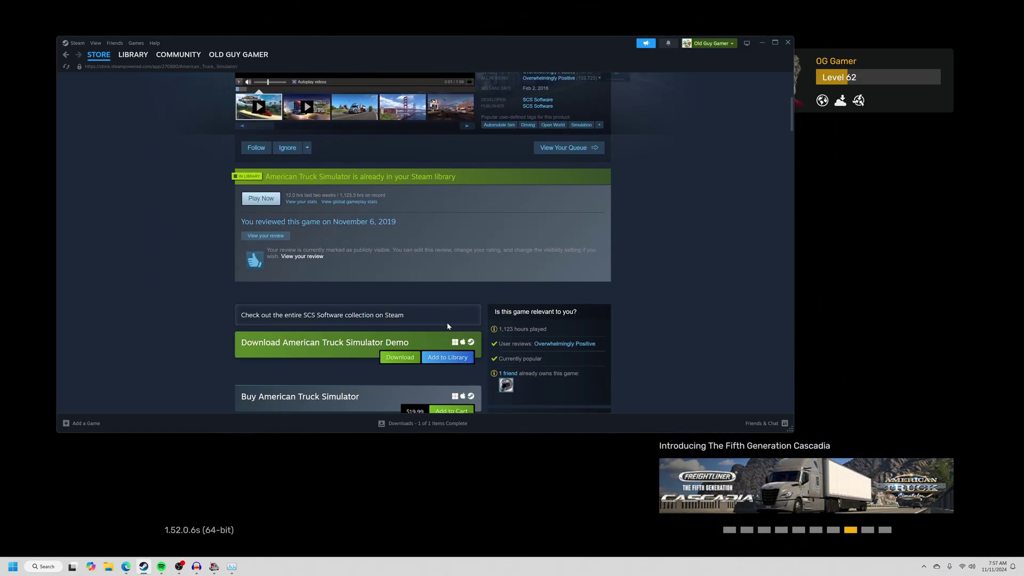
{"action": "scroll", "coordinate": [447, 326], "scroll_direction": "down", "scroll_amount": 3}
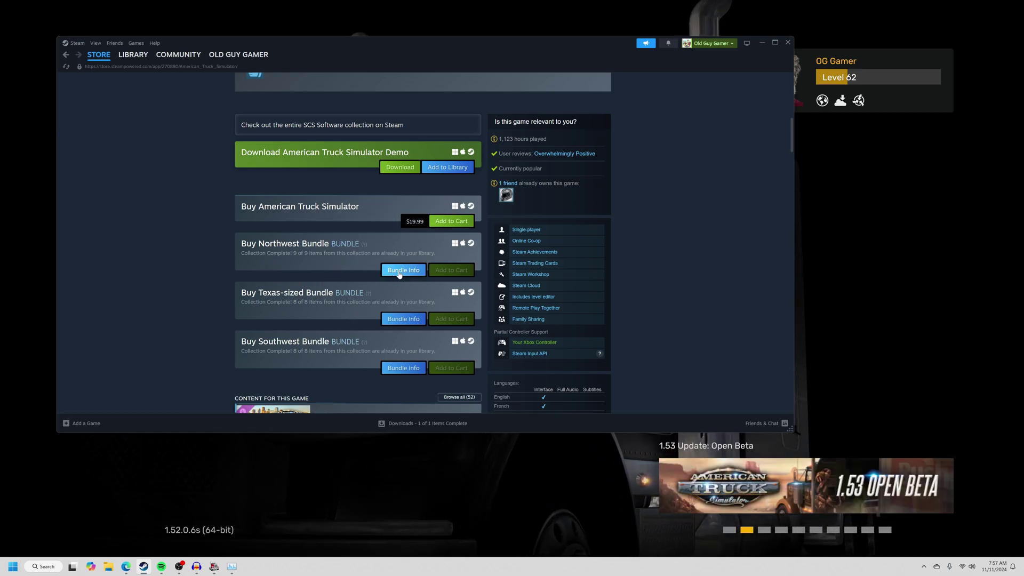
- Expand the full list of 52 American Truck Simulator add-ons and scroll through it
{"action": "scroll", "coordinate": [327, 264], "scroll_direction": "down", "scroll_amount": 4}
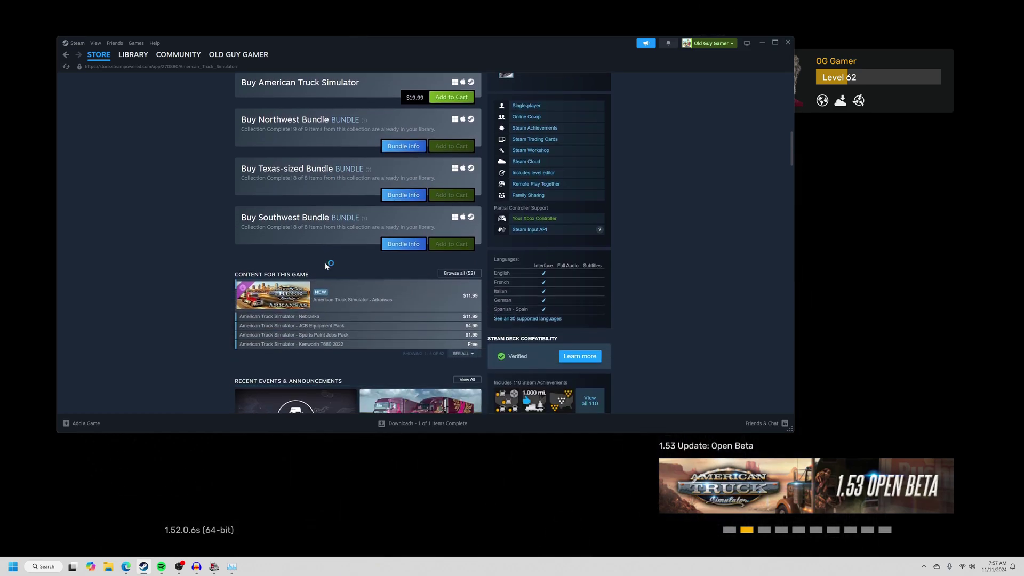
{"action": "left_click", "coordinate": [461, 278]}
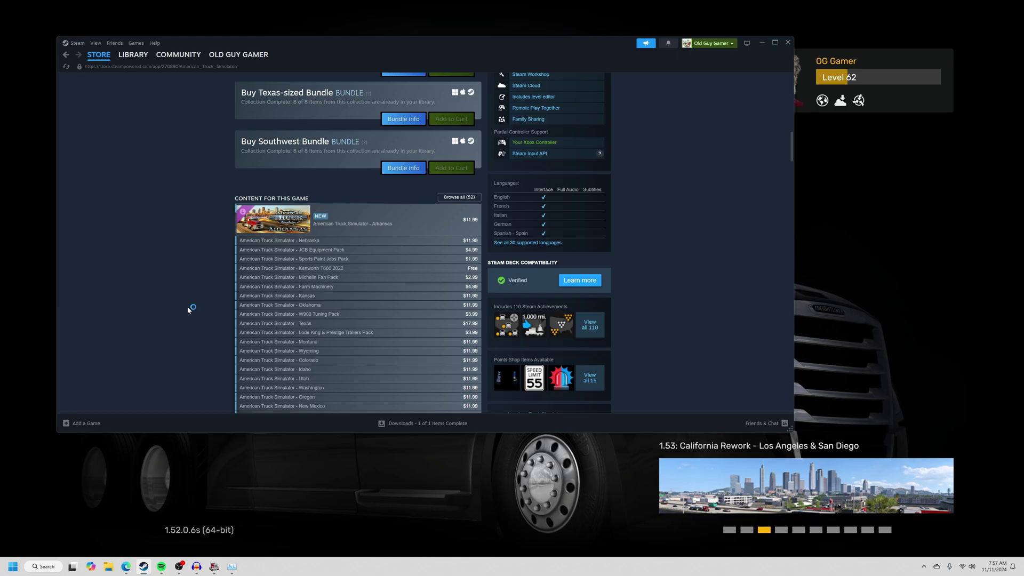
{"action": "scroll", "coordinate": [190, 308], "scroll_direction": "down", "scroll_amount": 3}
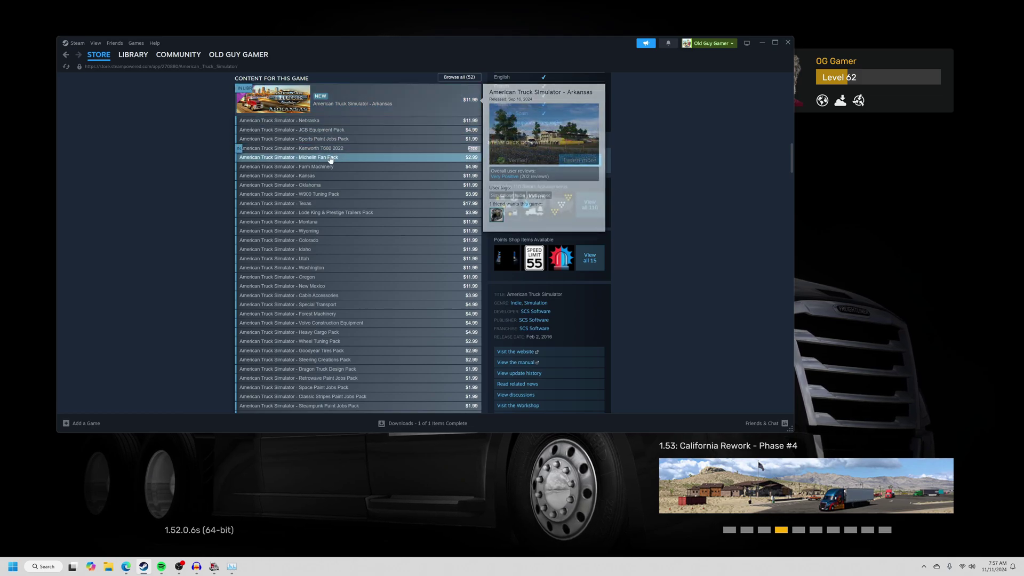
{"action": "scroll", "coordinate": [192, 242], "scroll_direction": "down", "scroll_amount": 6}
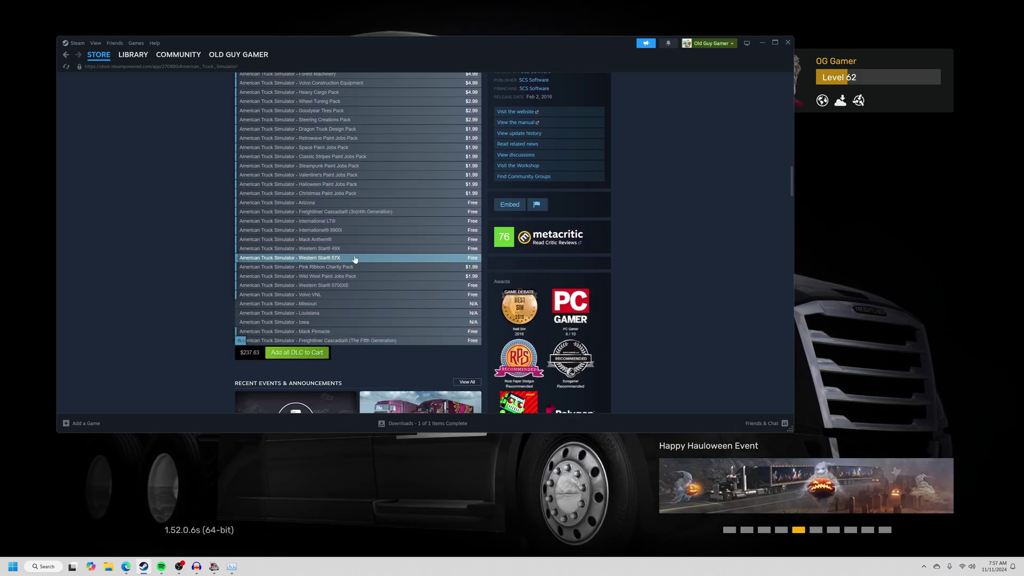
{"action": "scroll", "coordinate": [357, 254], "scroll_direction": "up", "scroll_amount": 4}
{"action": "scroll", "coordinate": [357, 255], "scroll_direction": "up", "scroll_amount": 3}
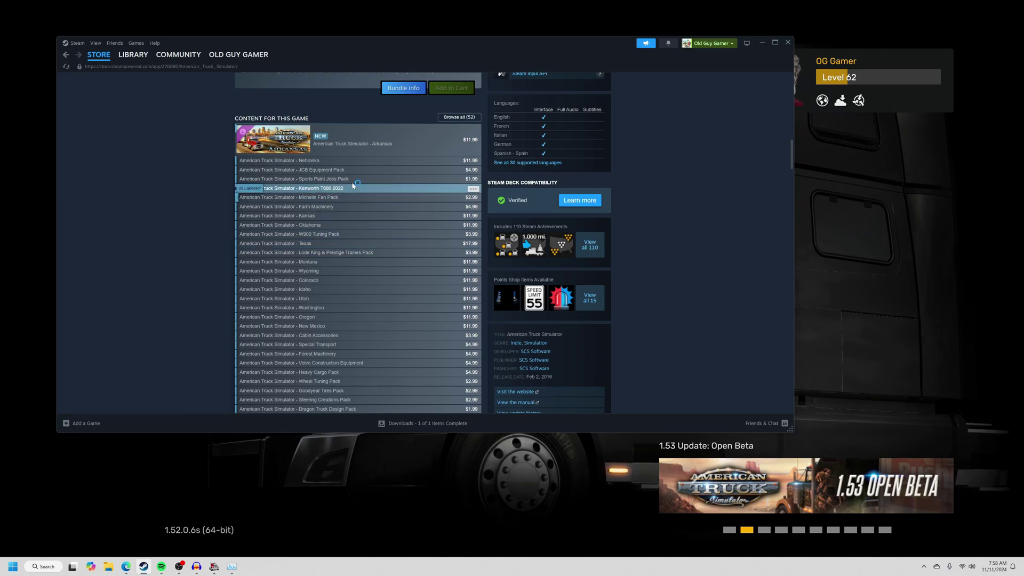
- View the Freightliner Cascadia (The Fifth Generation) DLC page and scroll back to the top
{"action": "mouse_move", "coordinate": [357, 173]}
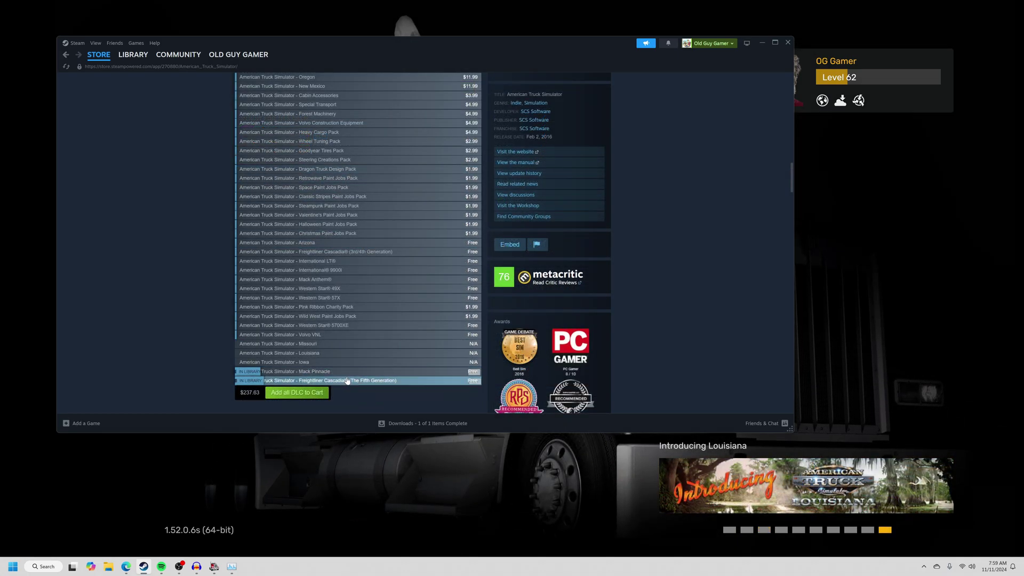
{"action": "mouse_move", "coordinate": [308, 376]}
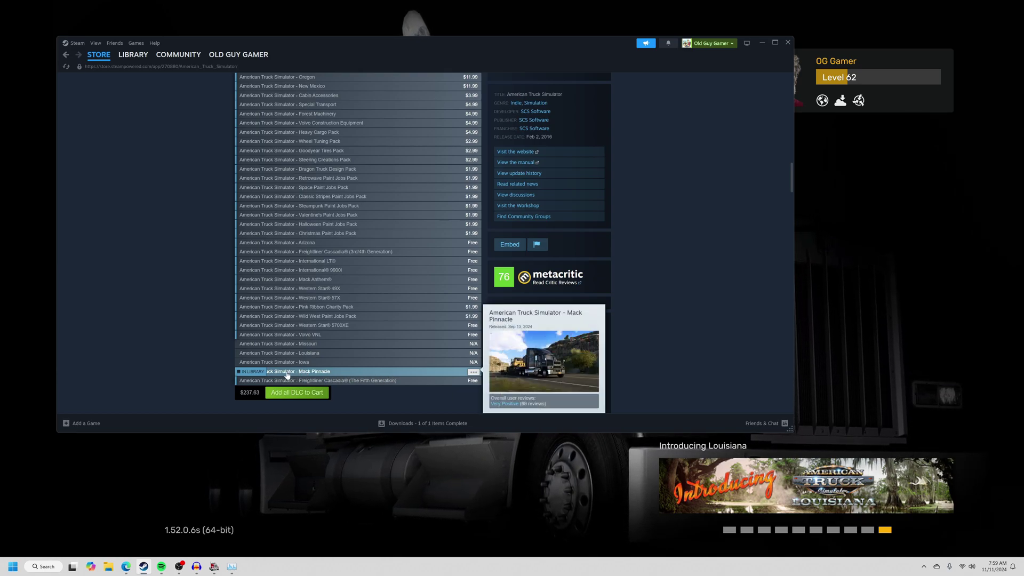
{"action": "left_click", "coordinate": [399, 382]}
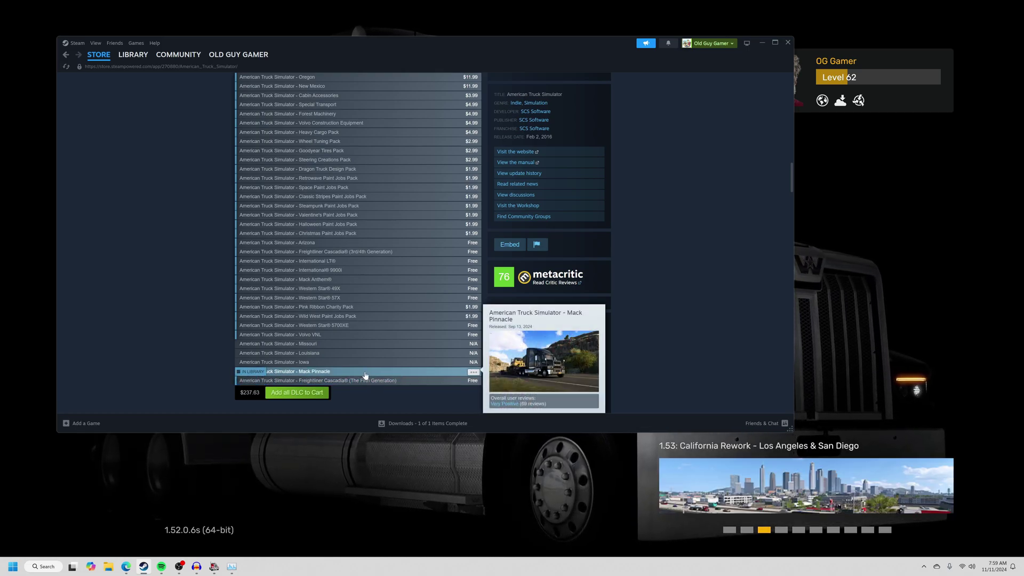
{"action": "scroll", "coordinate": [366, 362], "scroll_direction": "up", "scroll_amount": 2}
{"action": "scroll", "coordinate": [368, 355], "scroll_direction": "down", "scroll_amount": 2}
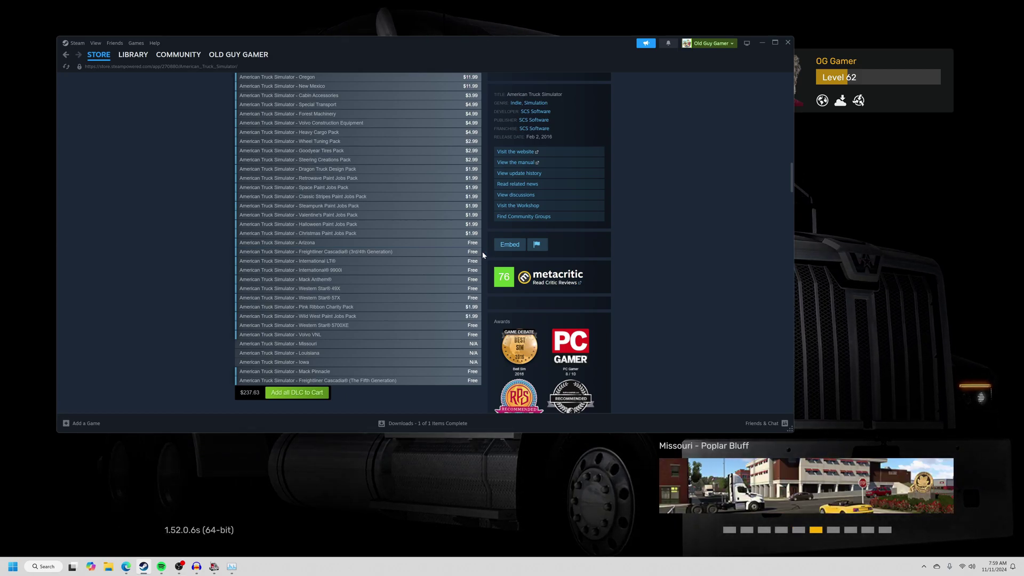
{"action": "scroll", "coordinate": [482, 251], "scroll_direction": "up", "scroll_amount": 5}
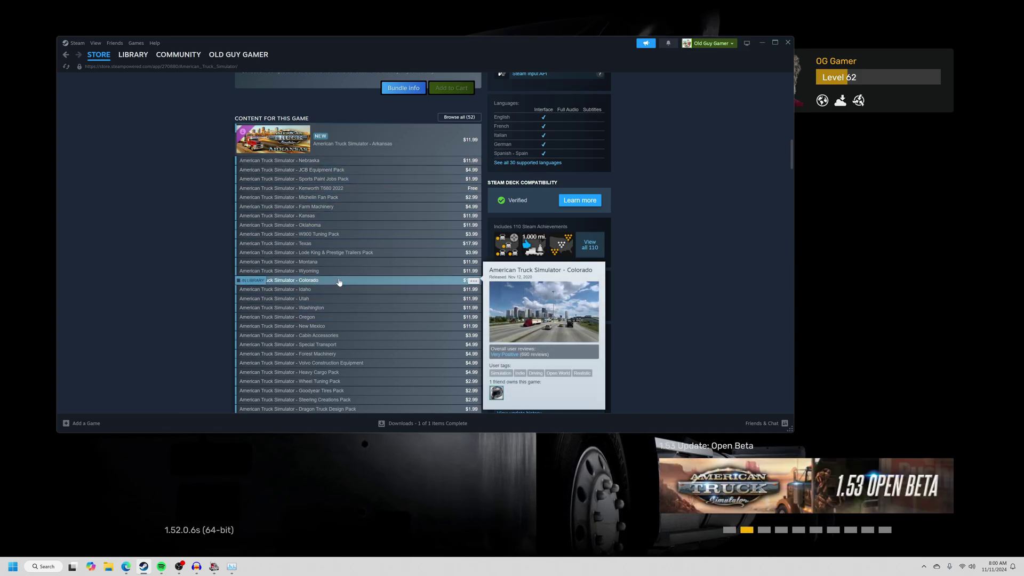
{"action": "scroll", "coordinate": [336, 283], "scroll_direction": "up", "scroll_amount": 10}
{"action": "scroll", "coordinate": [345, 283], "scroll_direction": "up", "scroll_amount": 6}
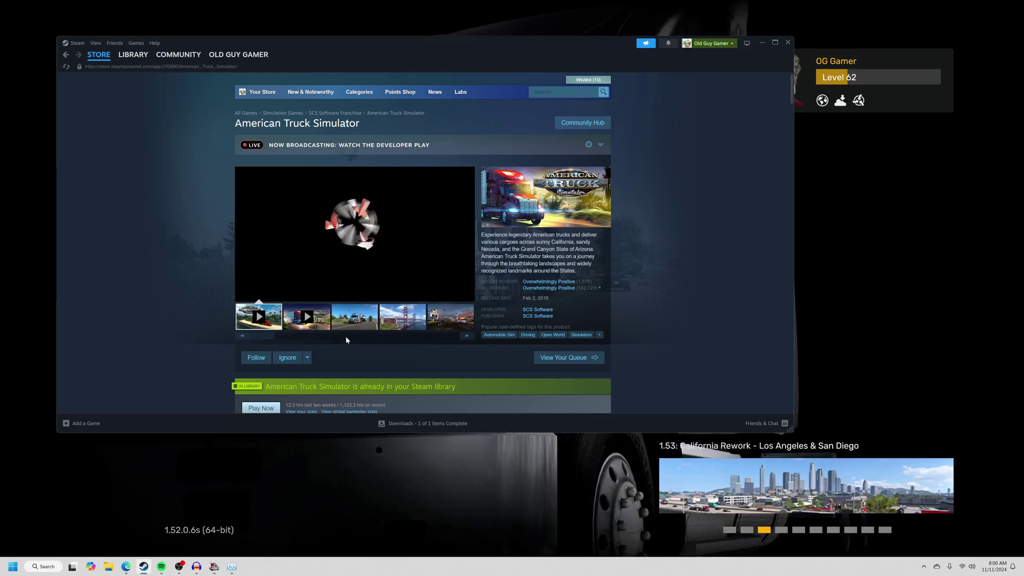
- Open American Truck Simulator in the Library and scroll through its news feed and back
{"action": "left_click", "coordinate": [133, 54]}
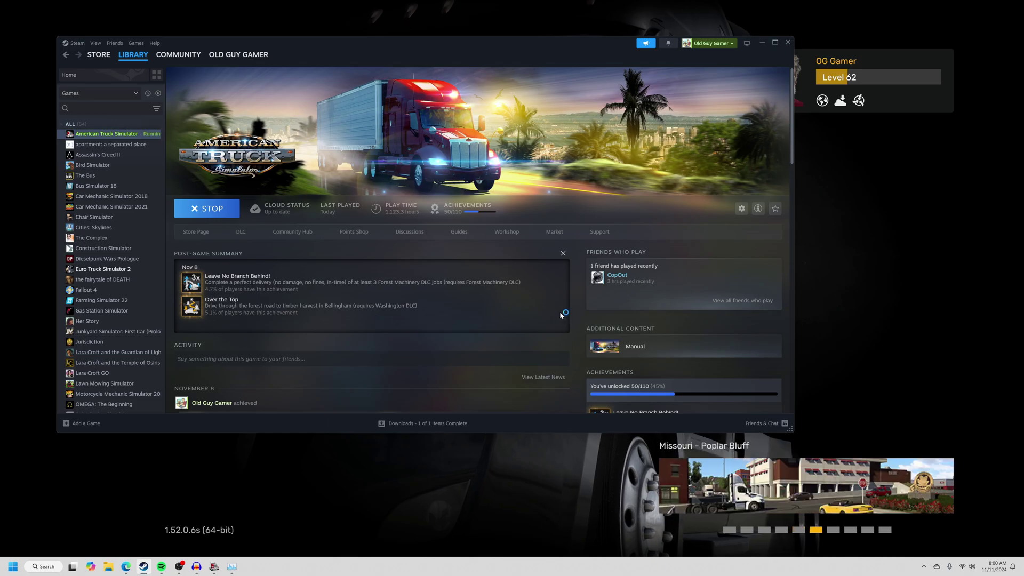
{"action": "scroll", "coordinate": [619, 289], "scroll_direction": "down", "scroll_amount": 4}
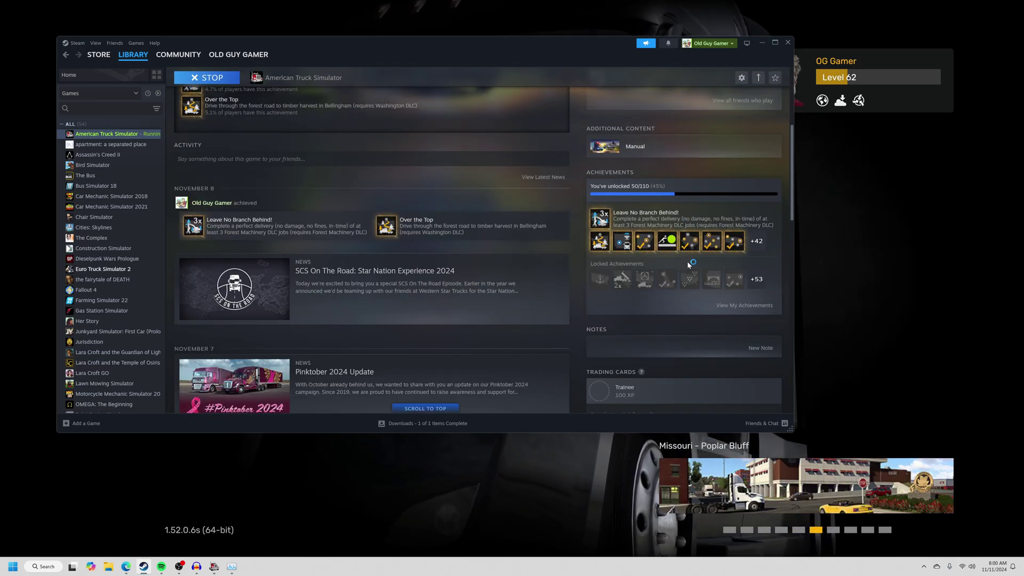
{"action": "scroll", "coordinate": [507, 234], "scroll_direction": "down", "scroll_amount": 3}
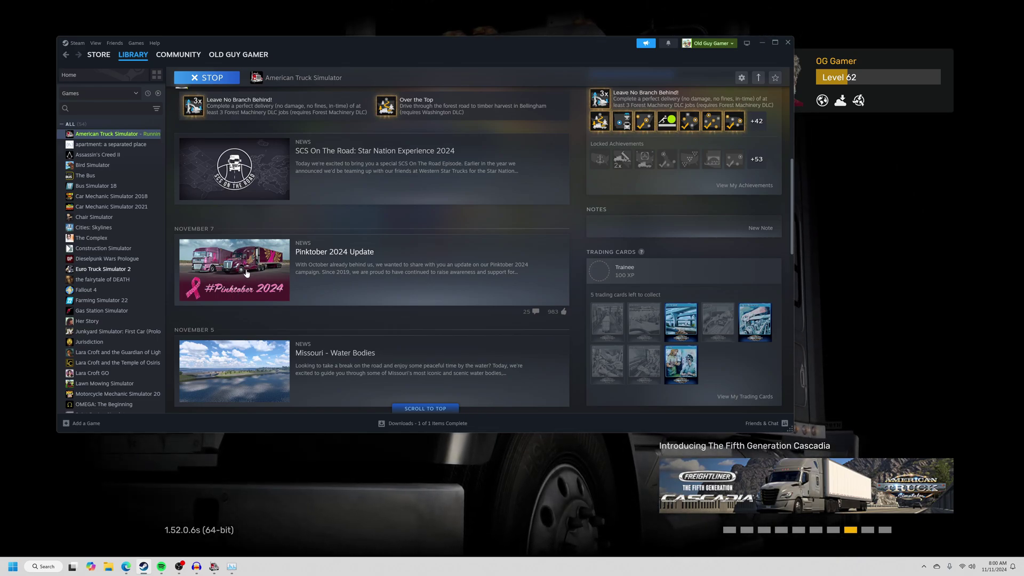
{"action": "scroll", "coordinate": [246, 273], "scroll_direction": "down", "scroll_amount": 4}
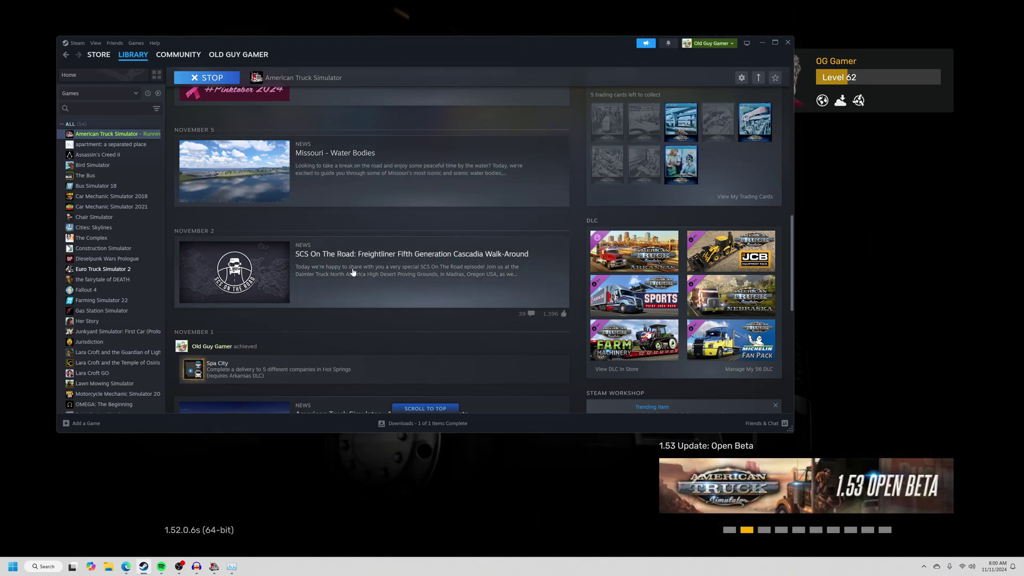
{"action": "scroll", "coordinate": [372, 281], "scroll_direction": "down", "scroll_amount": 3}
{"action": "scroll", "coordinate": [372, 281], "scroll_direction": "down", "scroll_amount": 10}
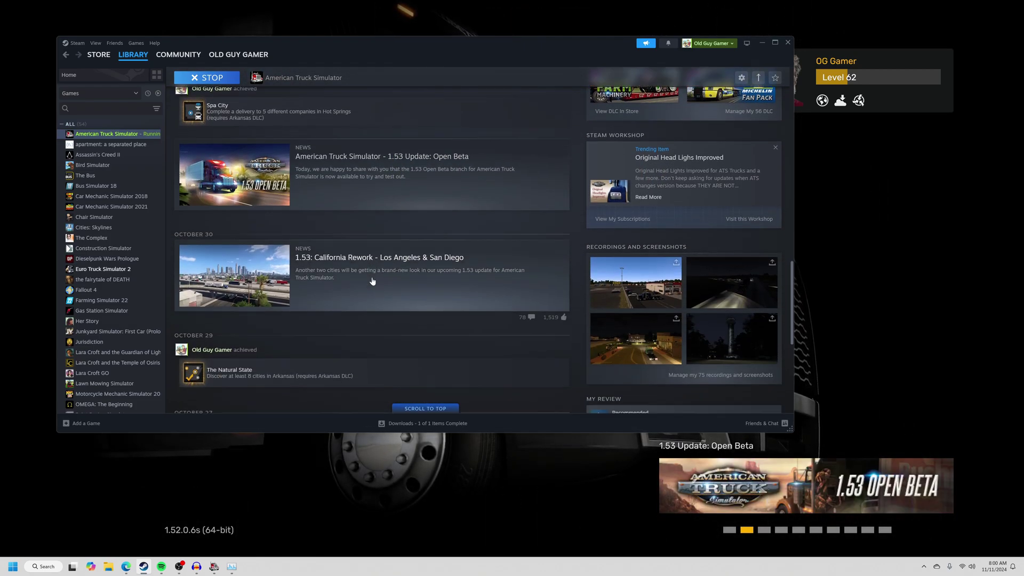
{"action": "scroll", "coordinate": [372, 281], "scroll_direction": "down", "scroll_amount": 3}
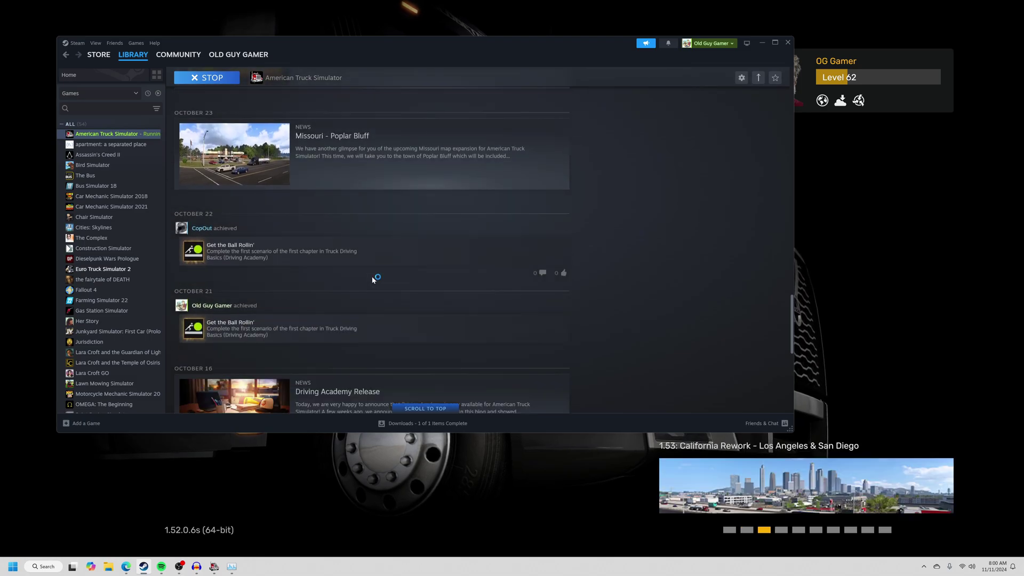
{"action": "scroll", "coordinate": [347, 291], "scroll_direction": "down", "scroll_amount": 5}
{"action": "scroll", "coordinate": [389, 317], "scroll_direction": "up", "scroll_amount": 20}
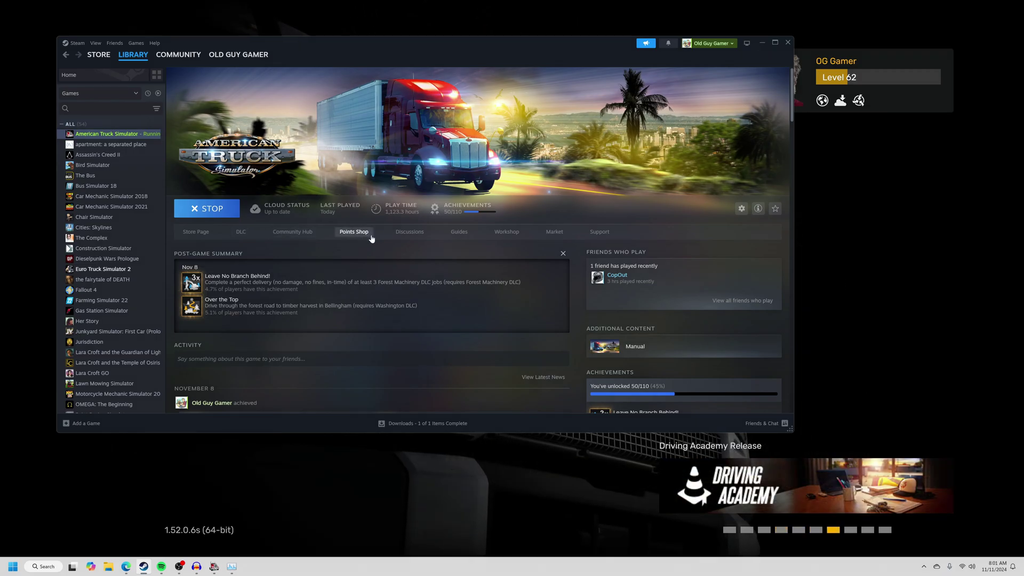
- Open the American Truck Simulator Workshop and go to the More Used Trucks mod page
{"action": "left_click", "coordinate": [506, 232]}
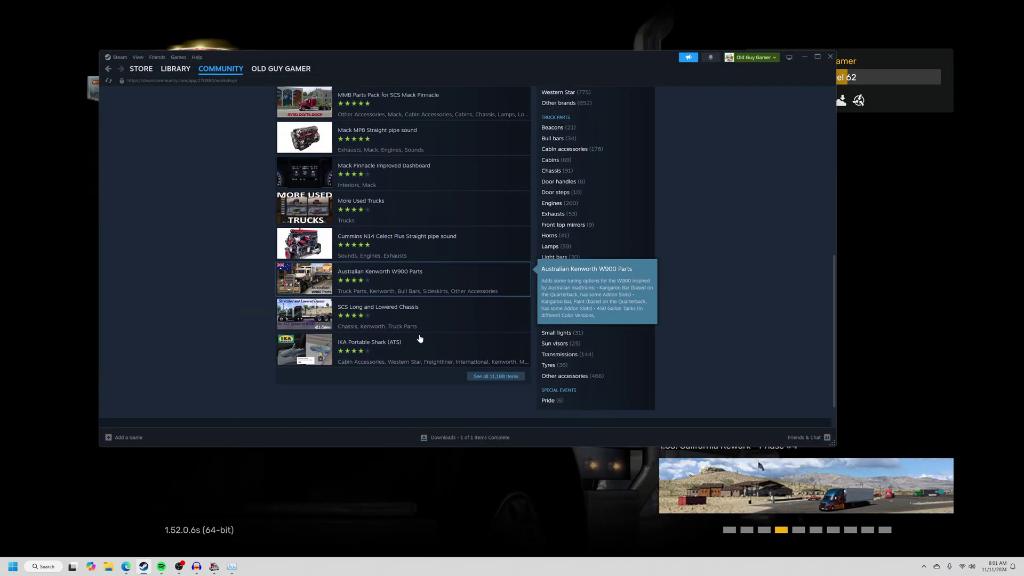
{"action": "scroll", "coordinate": [419, 338], "scroll_direction": "up", "scroll_amount": 2}
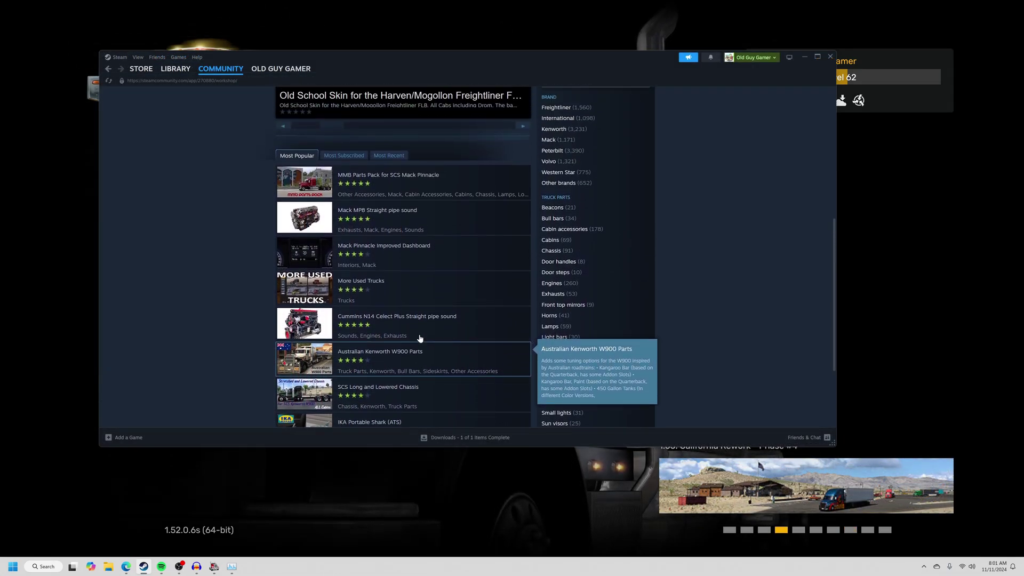
{"action": "left_click", "coordinate": [406, 296]}
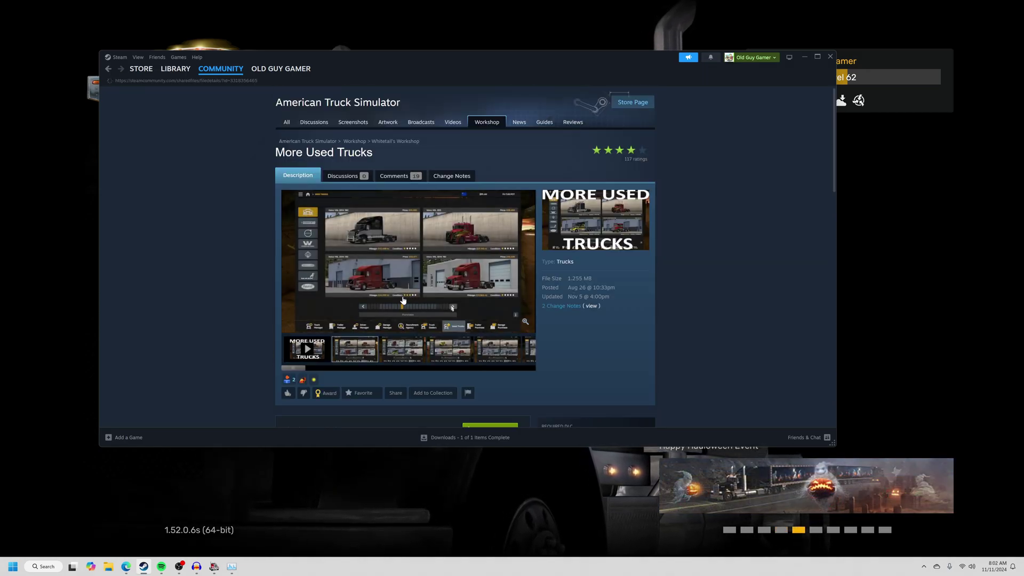
- Browse the mod's second, third and fourth screenshots
{"action": "scroll", "coordinate": [253, 327], "scroll_direction": "down", "scroll_amount": 2}
{"action": "scroll", "coordinate": [254, 328], "scroll_direction": "up", "scroll_amount": 1}
{"action": "left_click", "coordinate": [353, 312]}
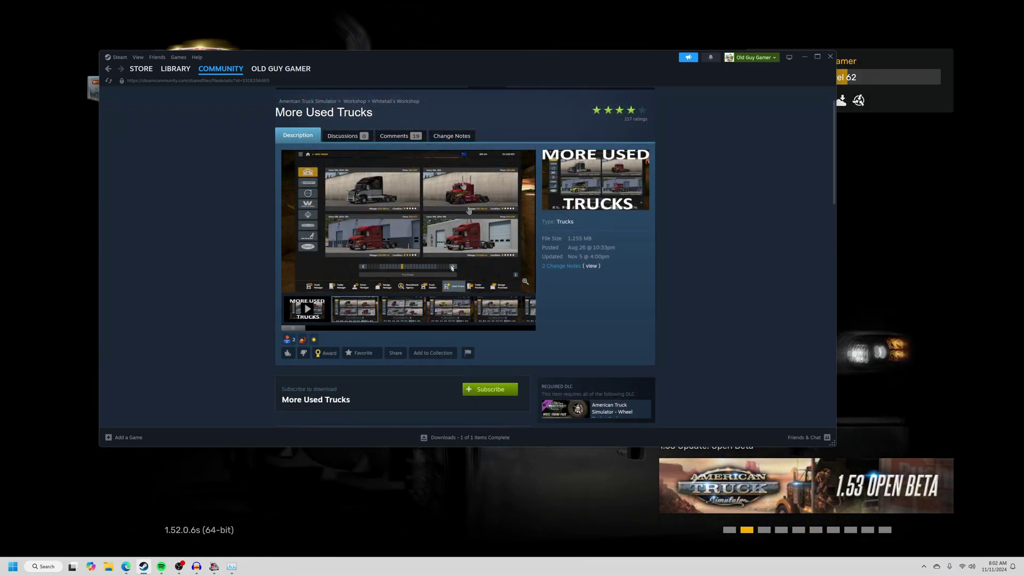
{"action": "left_click", "coordinate": [410, 310]}
{"action": "left_click", "coordinate": [450, 309]}
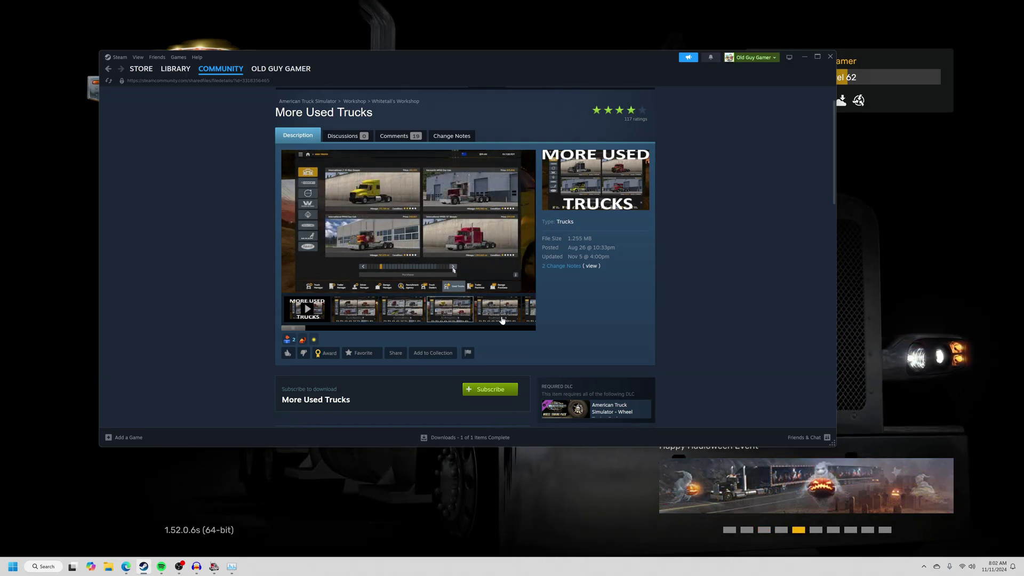
{"action": "scroll", "coordinate": [695, 316], "scroll_direction": "down", "scroll_amount": 2}
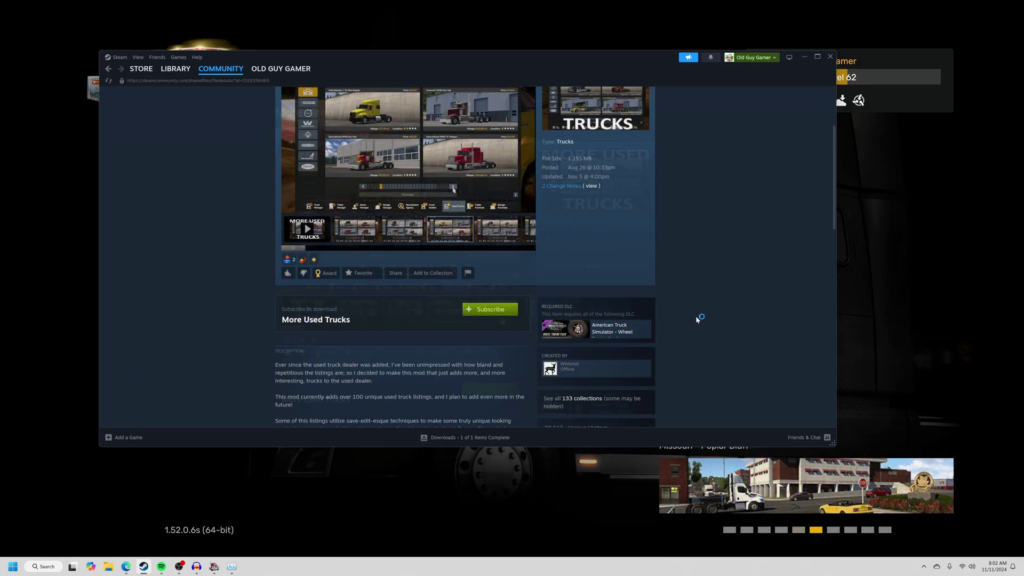
- Subscribe to More Used Trucks and wait until downloads show 2 of 2 complete
{"action": "left_click", "coordinate": [486, 311]}
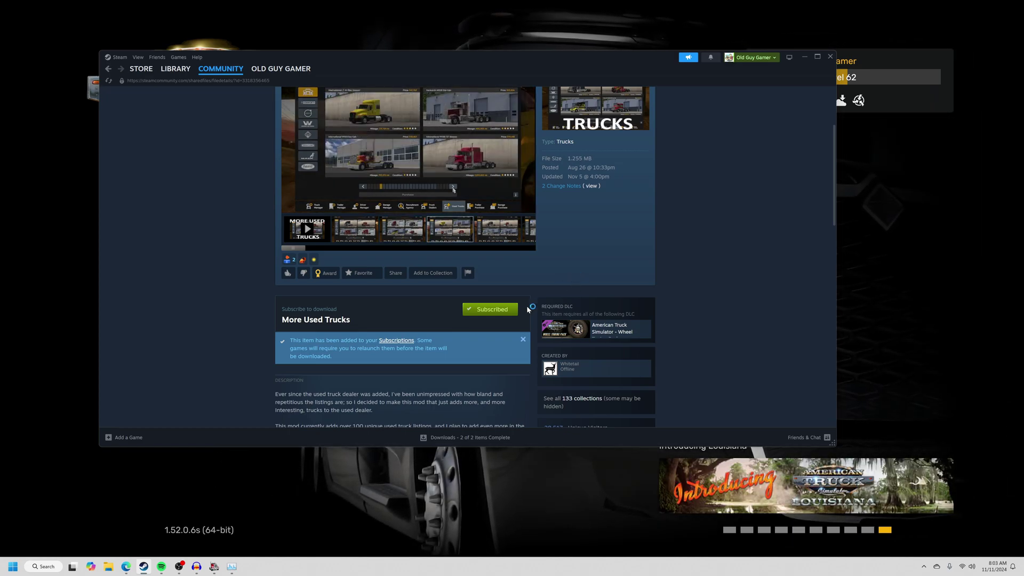
{"action": "scroll", "coordinate": [568, 275], "scroll_direction": "up", "scroll_amount": 3}
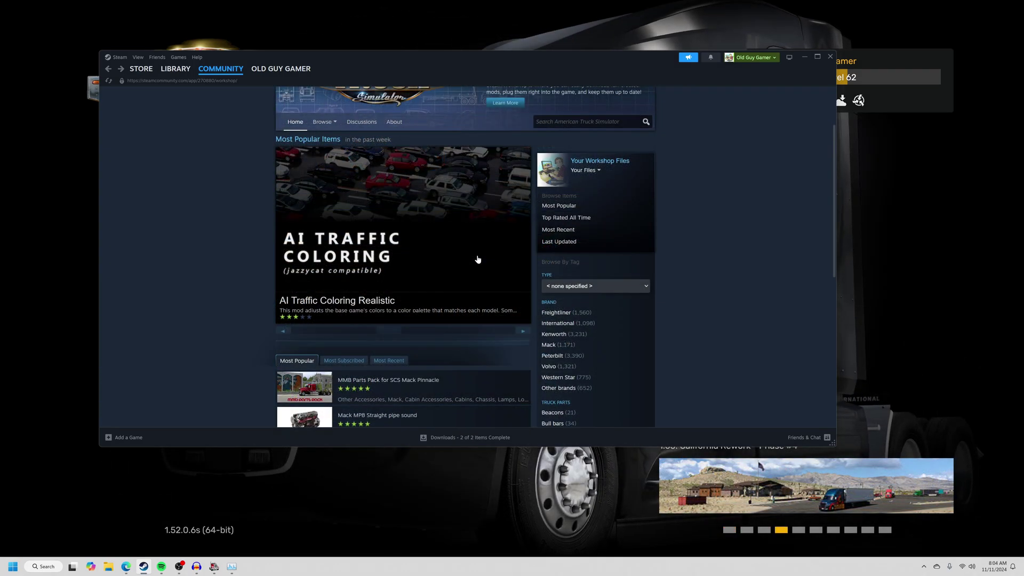
- Minimize Steam and open Mods (18 active) from the game's main menu
{"action": "left_click", "coordinate": [805, 57]}
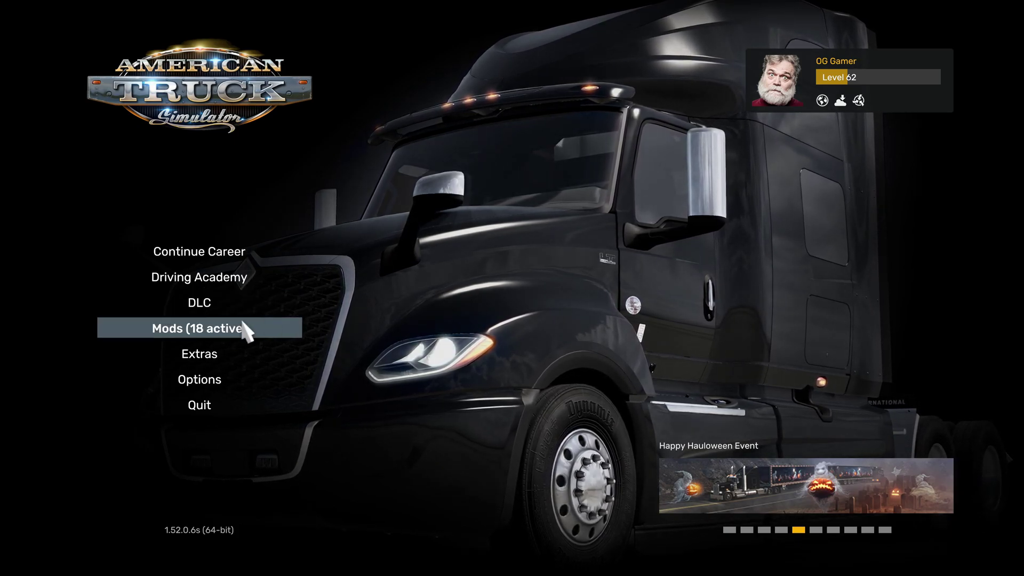
{"action": "left_click", "coordinate": [274, 330]}
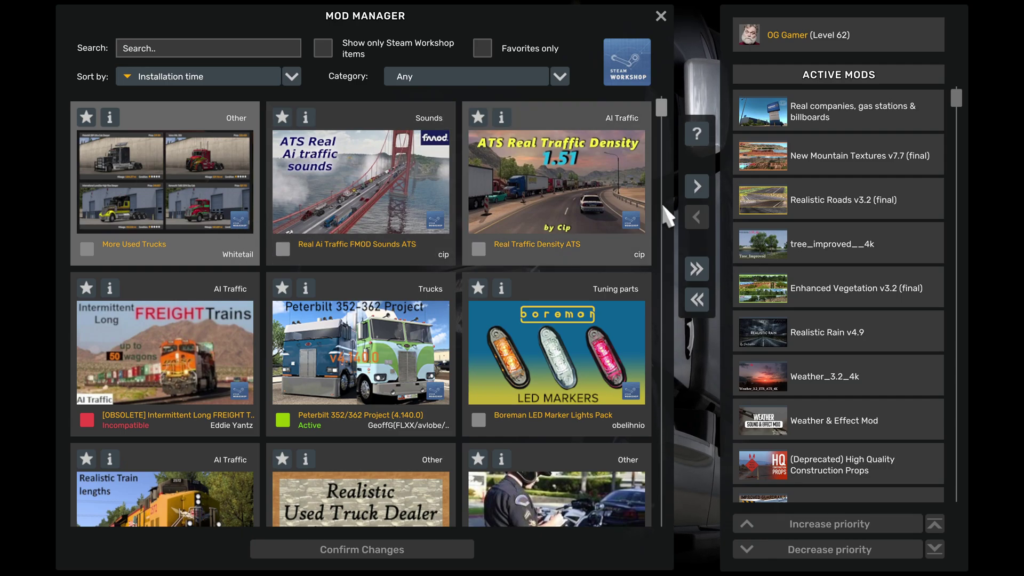
- Activate More Used Trucks at the lowest load priority and confirm the changes
{"action": "left_click", "coordinate": [697, 186]}
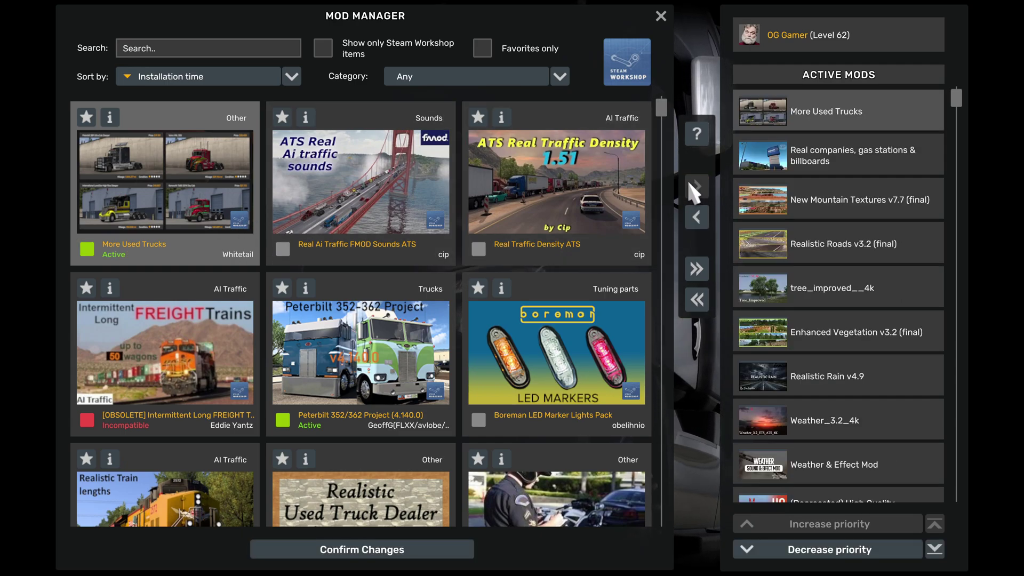
{"action": "left_click", "coordinate": [934, 549]}
{"action": "left_click", "coordinate": [393, 546]}
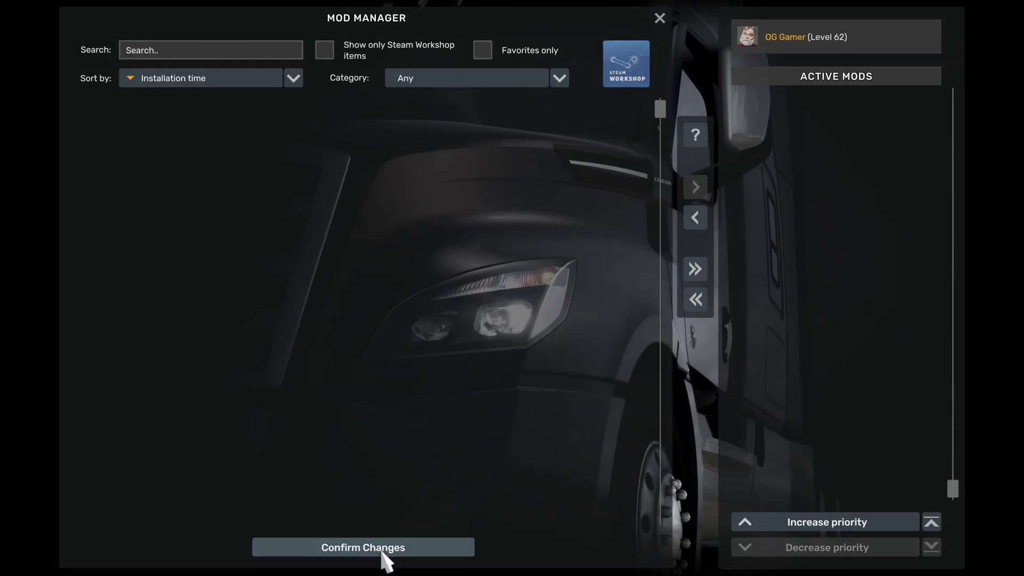